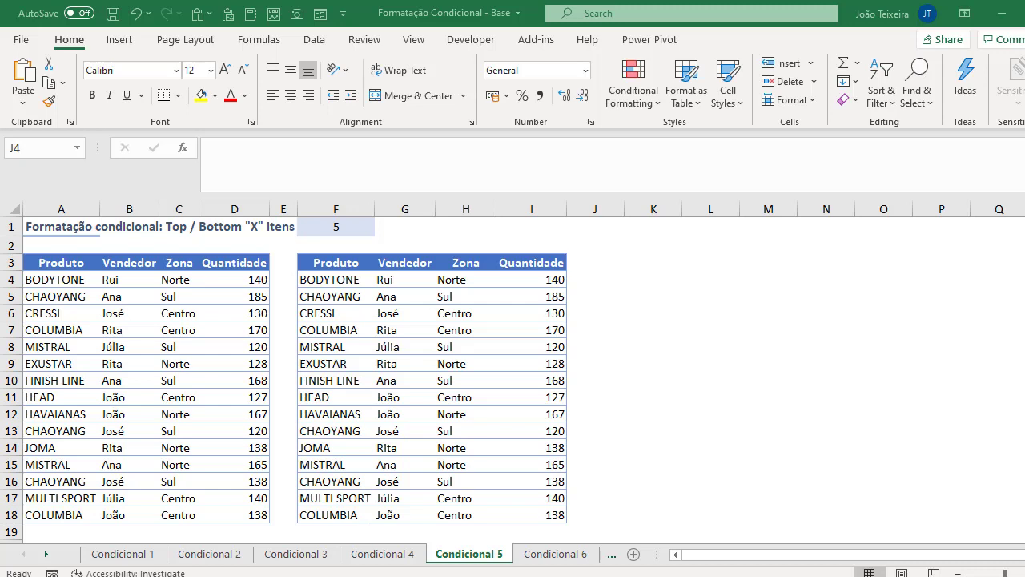
# Step: Select the left table's data rows A4:D18 and bring up the Top/Bottom Rules choices
pyautogui.click(44, 279)
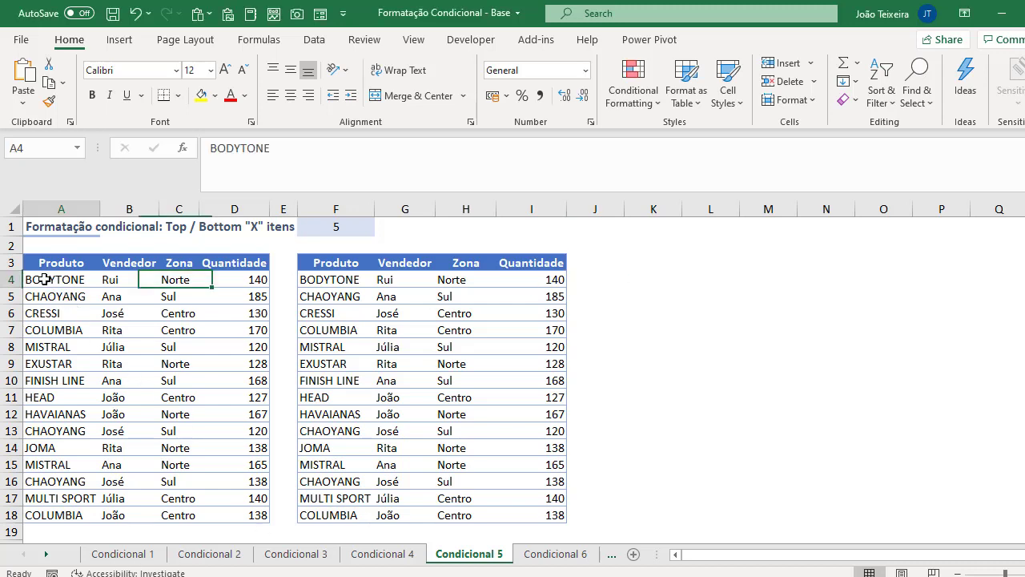
pyautogui.moveTo(44, 279); pyautogui.dragTo(246, 512)
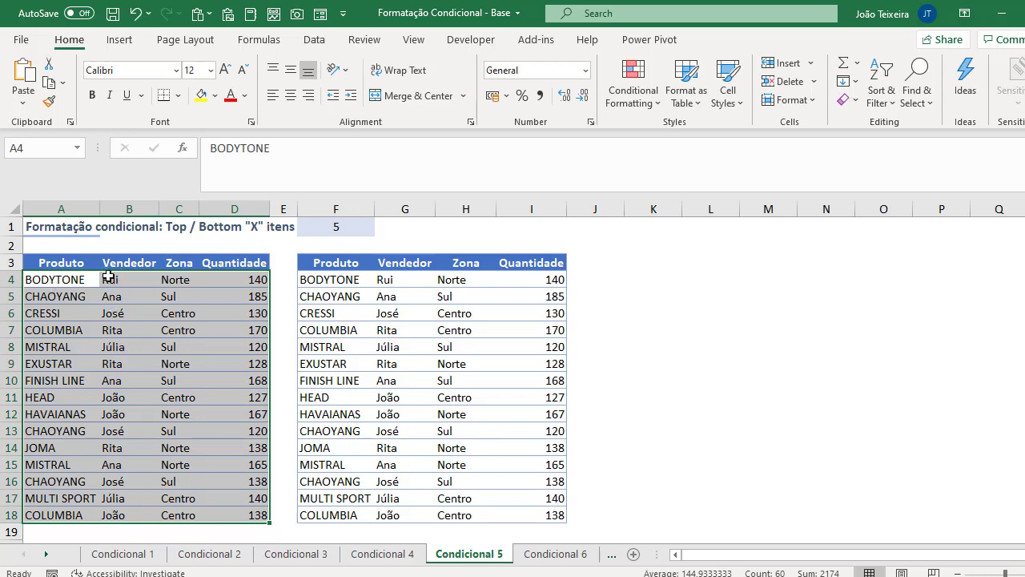
pyautogui.click(632, 103)
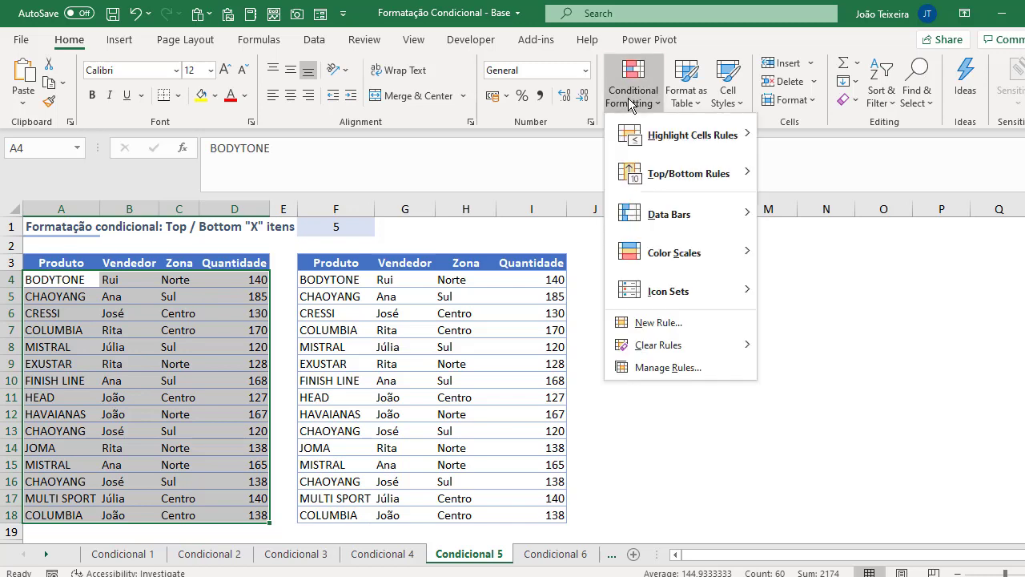
pyautogui.moveTo(687, 173)
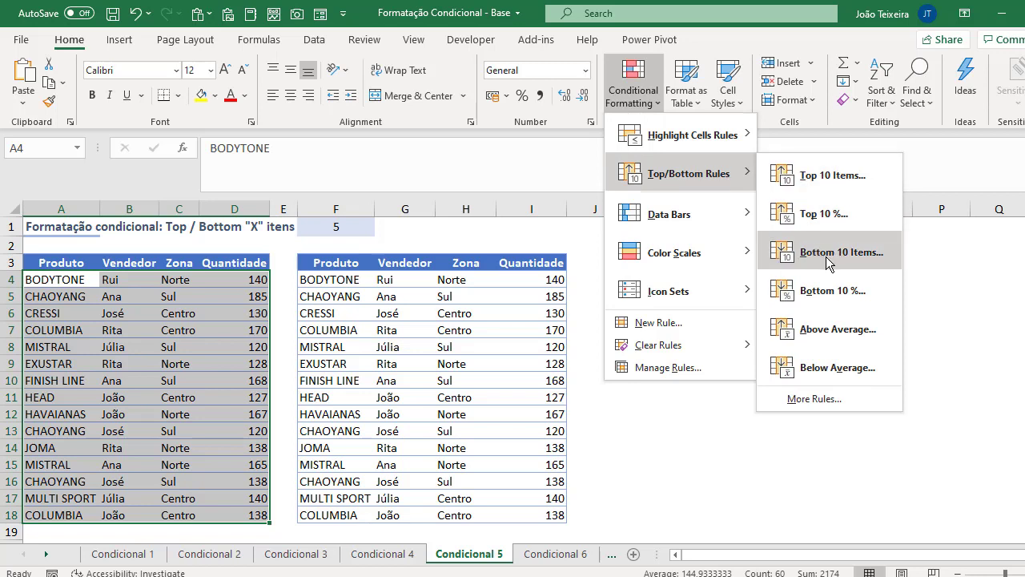
# Step: Add a Top 5 Items rule with Green Fill with Dark Green Text to A4:D18
pyautogui.click(833, 175)
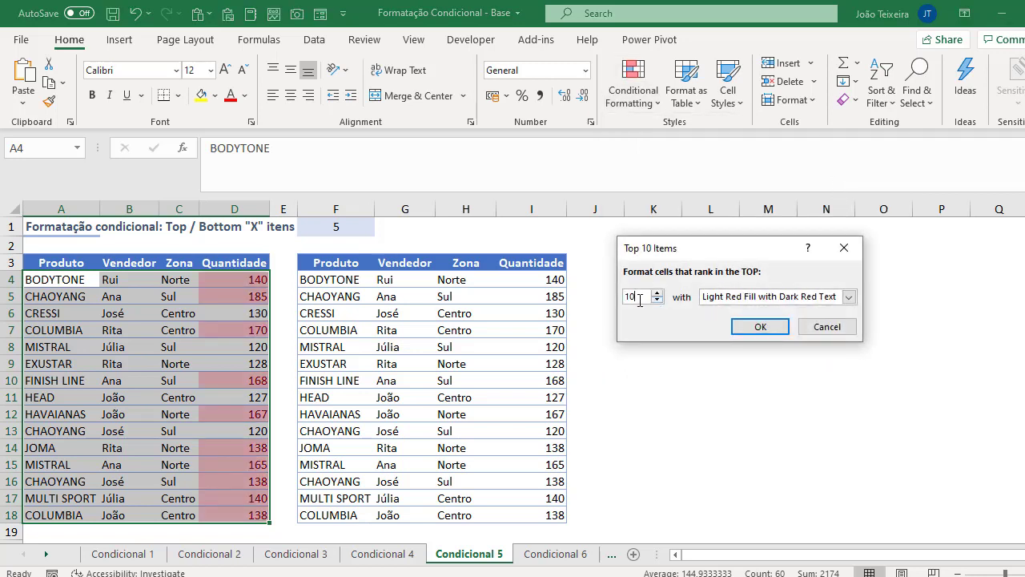
pyautogui.moveTo(640, 300); pyautogui.dragTo(609, 296)
pyautogui.write('5')
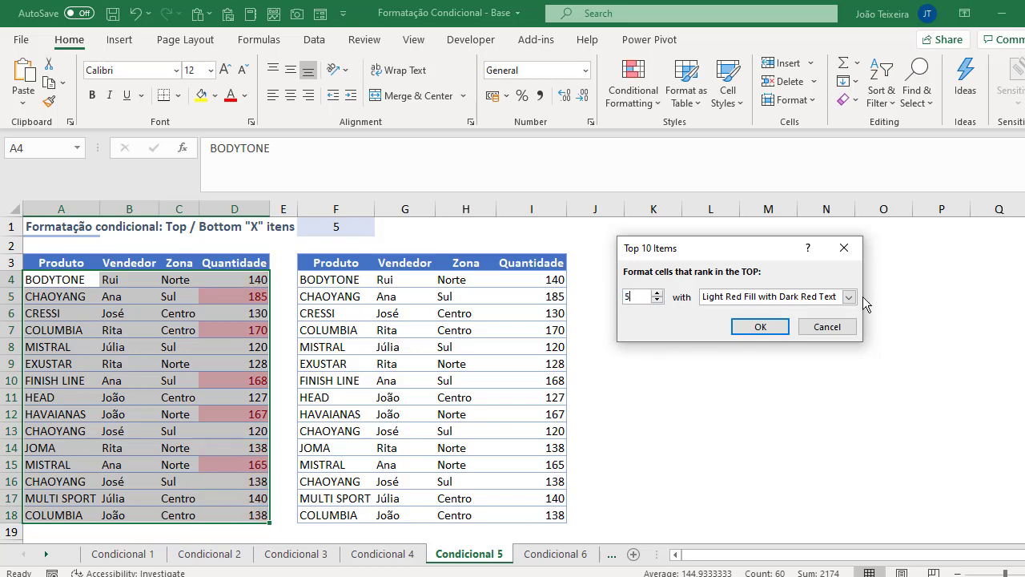
pyautogui.click(848, 296)
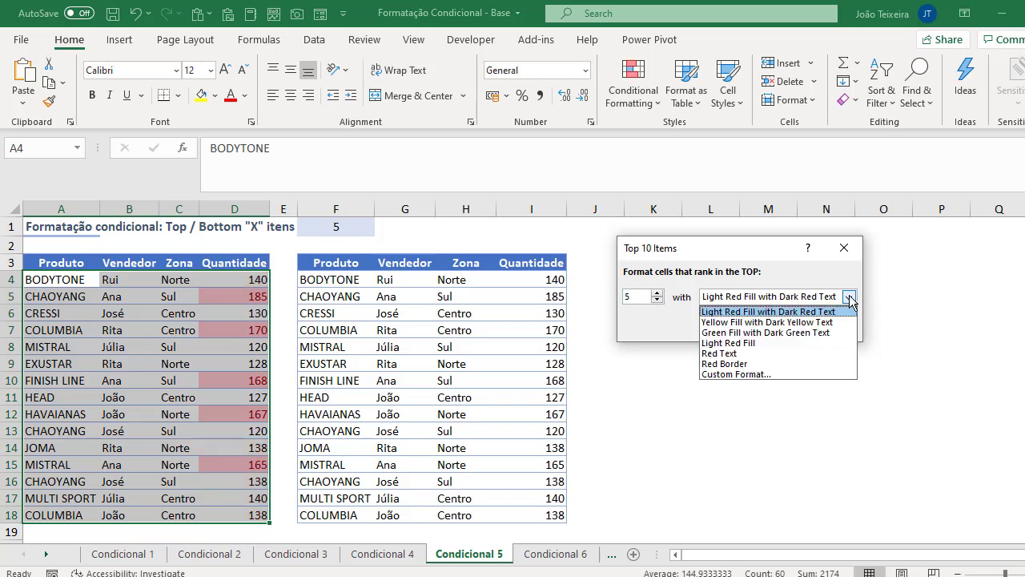
pyautogui.click(745, 333)
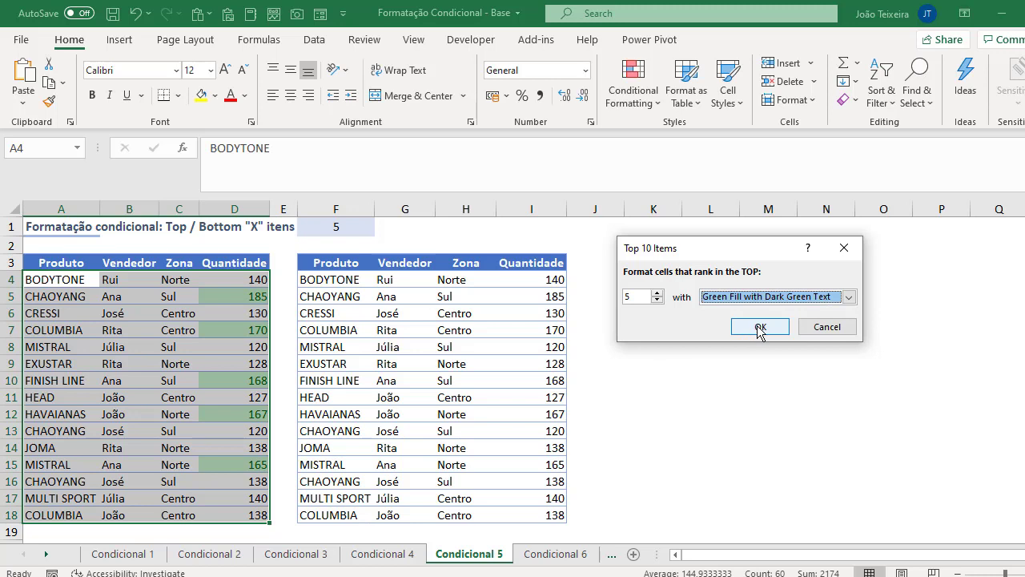
pyautogui.click(760, 327)
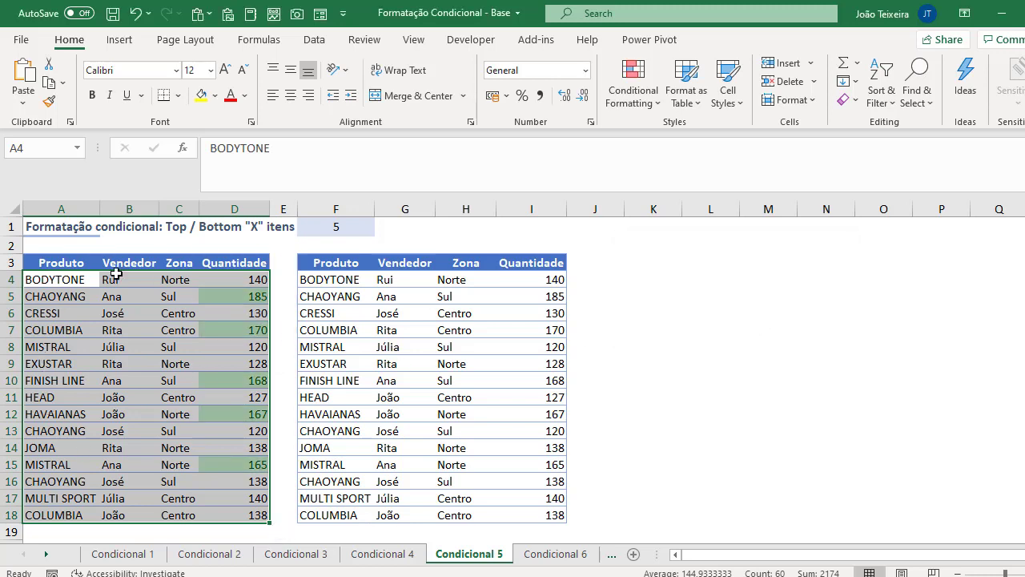
pyautogui.click(286, 351)
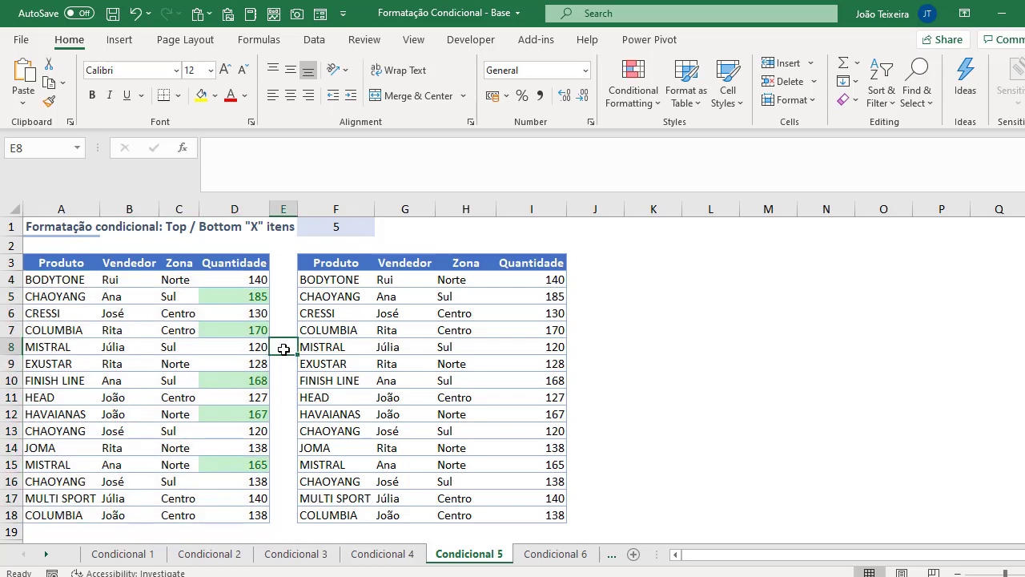
pyautogui.moveTo(240, 279); pyautogui.dragTo(238, 514)
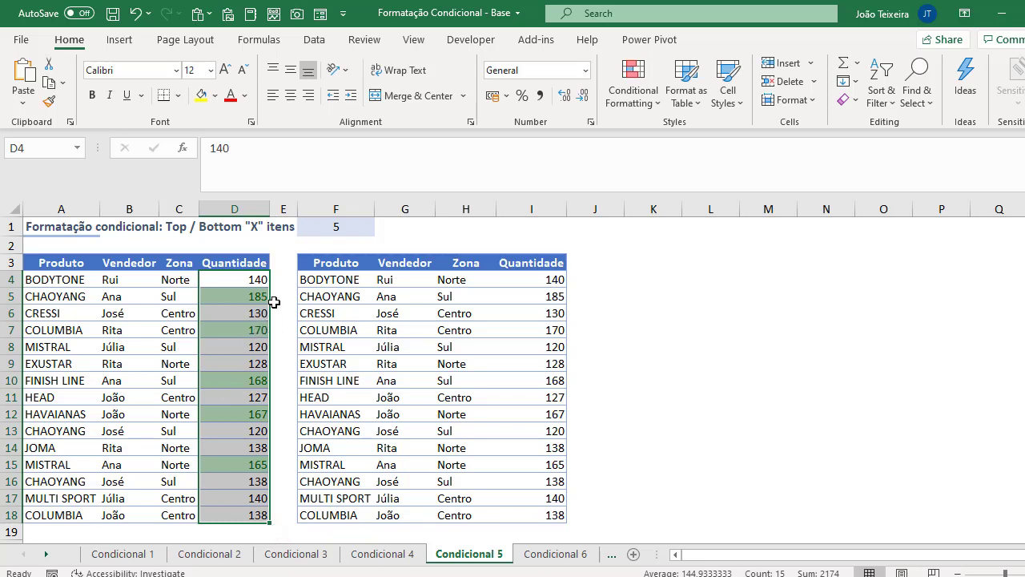
pyautogui.click(285, 277)
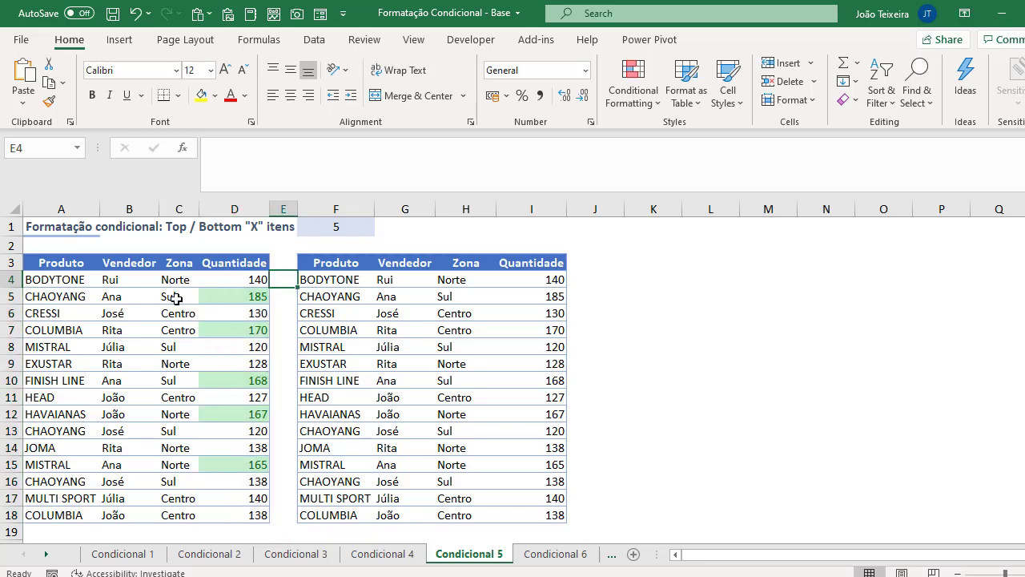
pyautogui.moveTo(36, 297); pyautogui.dragTo(230, 298)
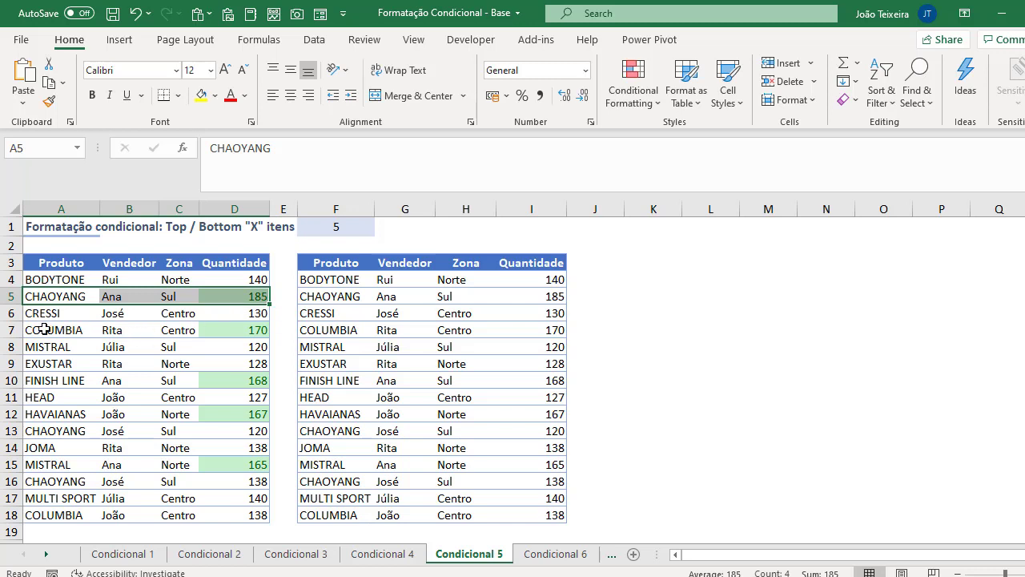
pyautogui.moveTo(46, 329); pyautogui.dragTo(231, 332)
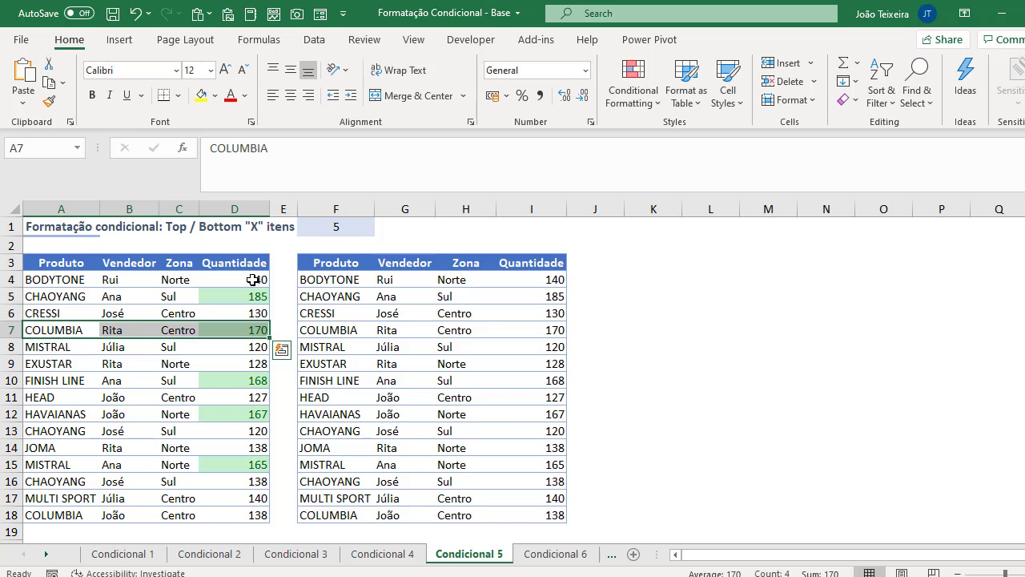
pyautogui.moveTo(54, 278); pyautogui.dragTo(272, 512)
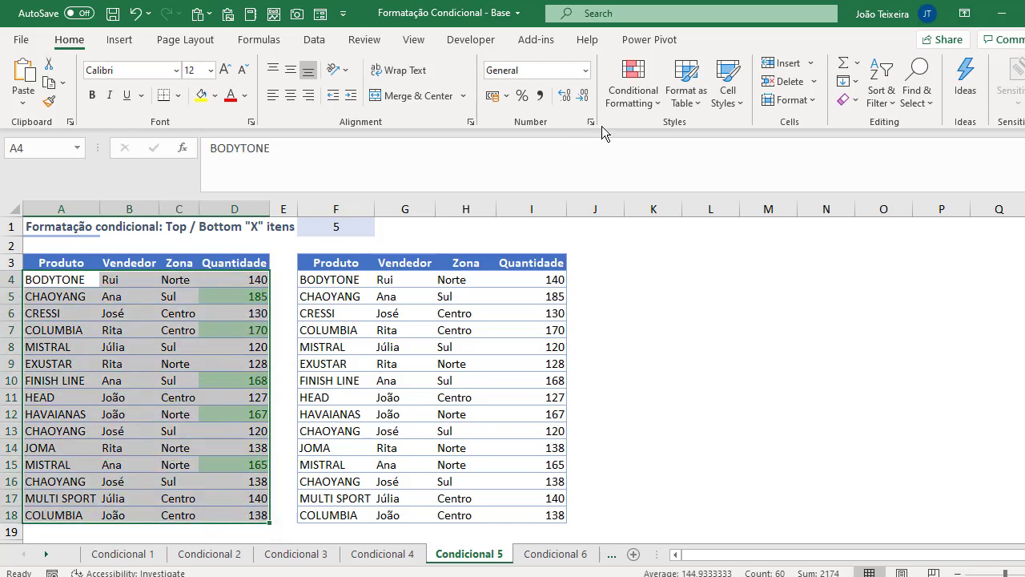
# Step: Edit the existing Top 5 rule in Manage Rules to rank 3 and apply it
pyautogui.click(629, 93)
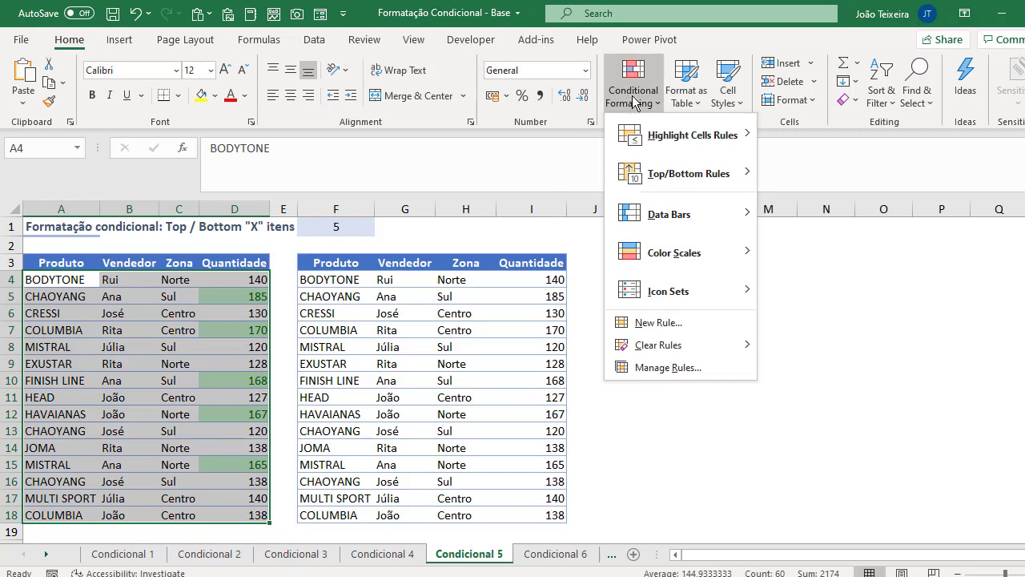
pyautogui.click(693, 367)
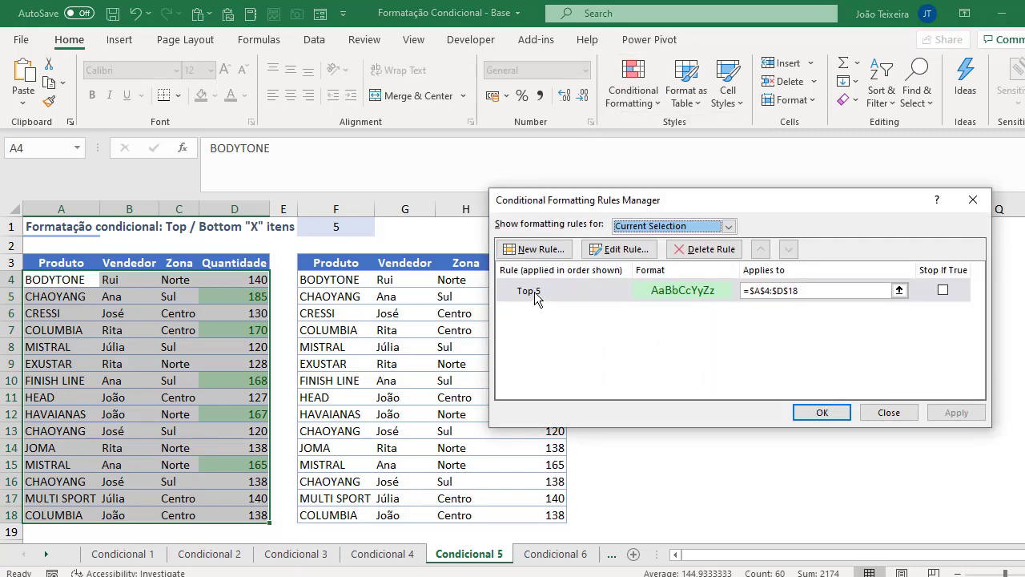
pyautogui.click(535, 295)
pyautogui.click(628, 250)
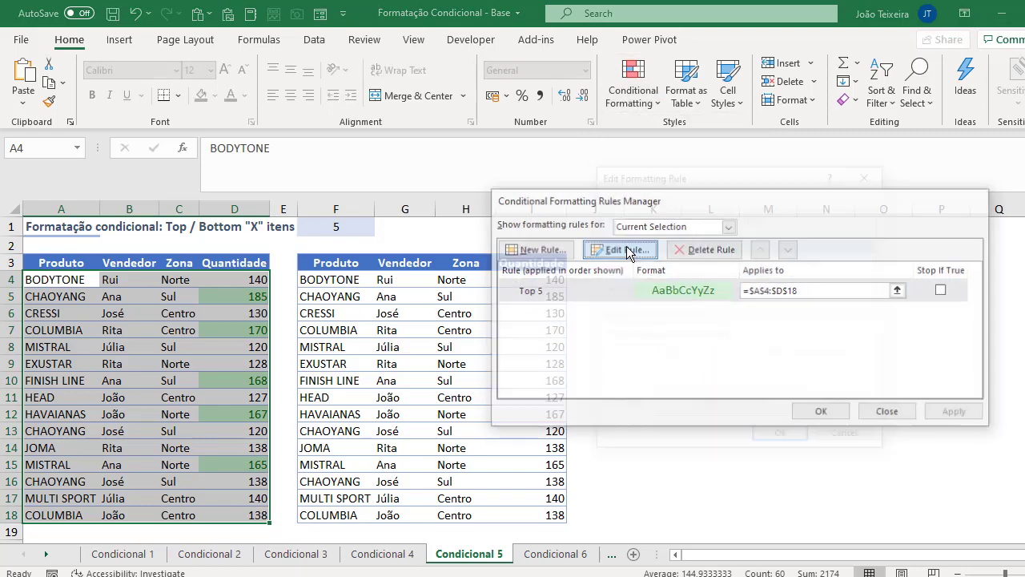
pyautogui.click(666, 353)
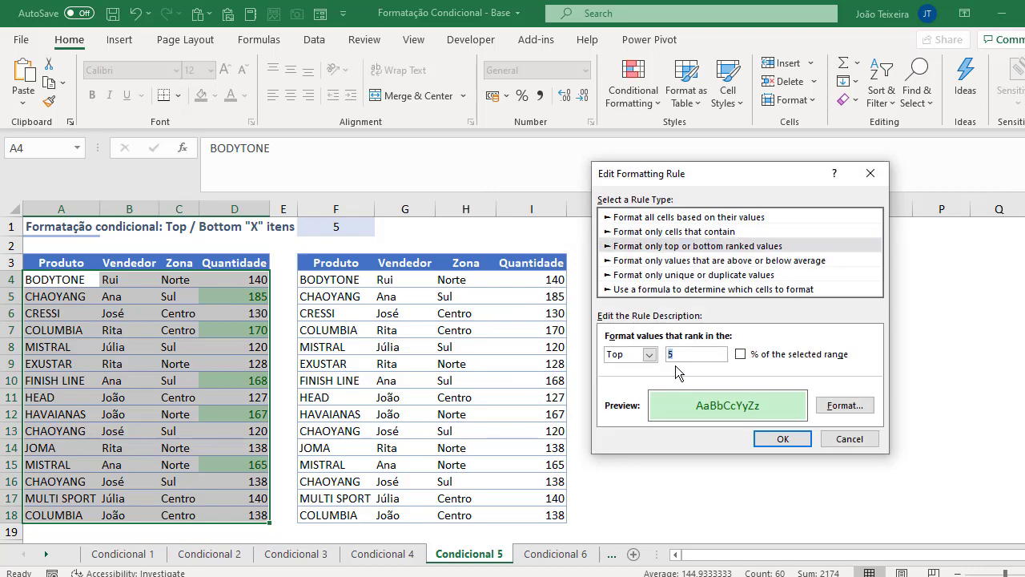
pyautogui.write('3')
pyautogui.click(800, 441)
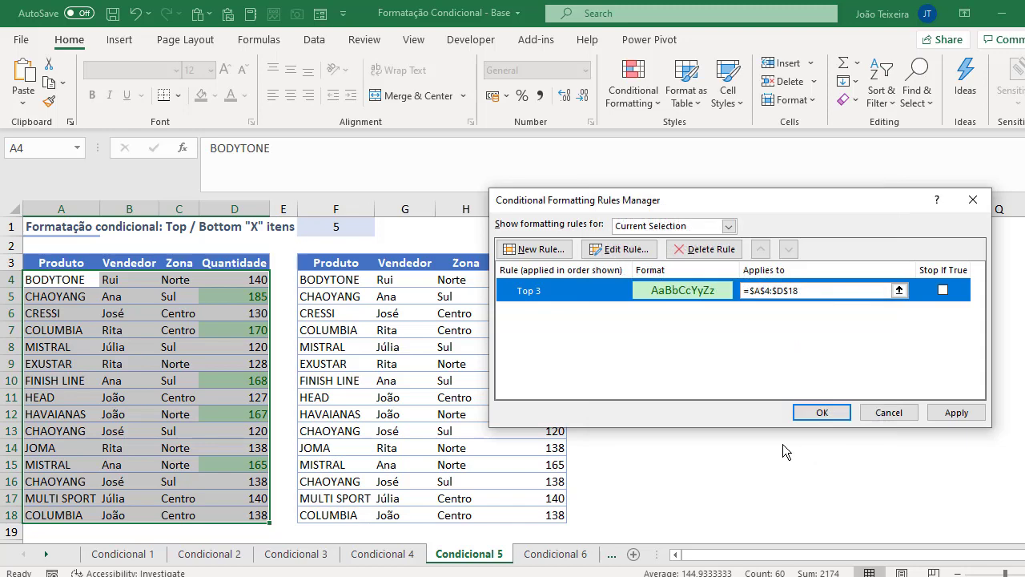
pyautogui.click(931, 418)
pyautogui.click(823, 412)
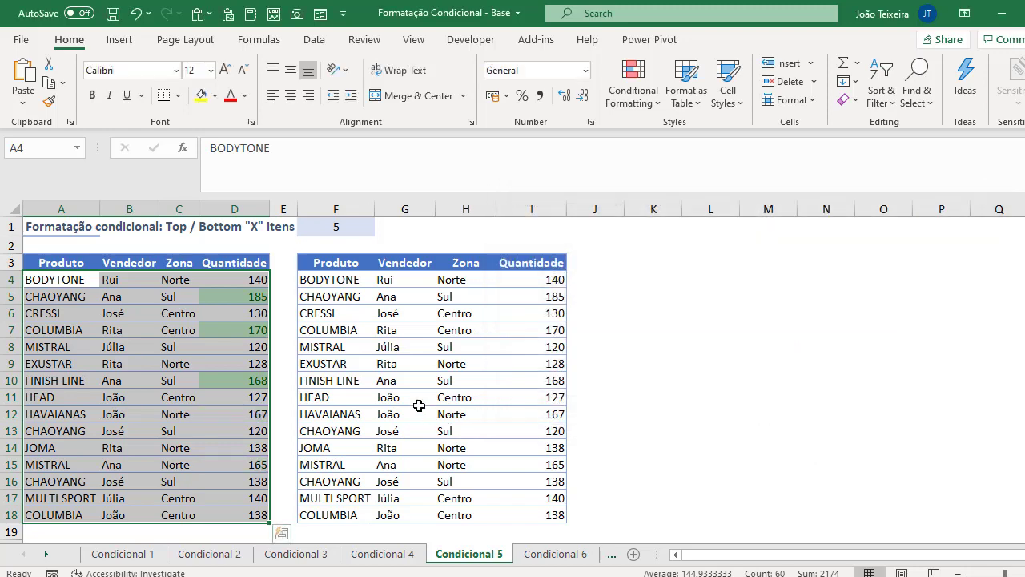
# Step: Select the right table's data rows F4:I18 and start a new conditional formatting rule
pyautogui.moveTo(335, 280); pyautogui.dragTo(538, 516)
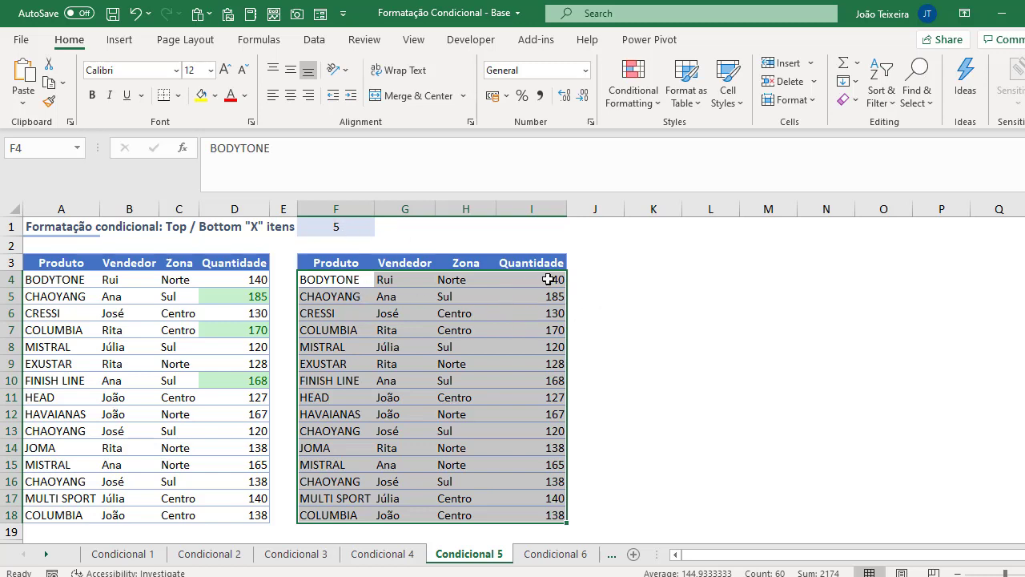
pyautogui.moveTo(547, 279)
pyautogui.mouseDown()
pyautogui.moveTo(350, 459)
pyautogui.moveTo(326, 511)
pyautogui.mouseUp()
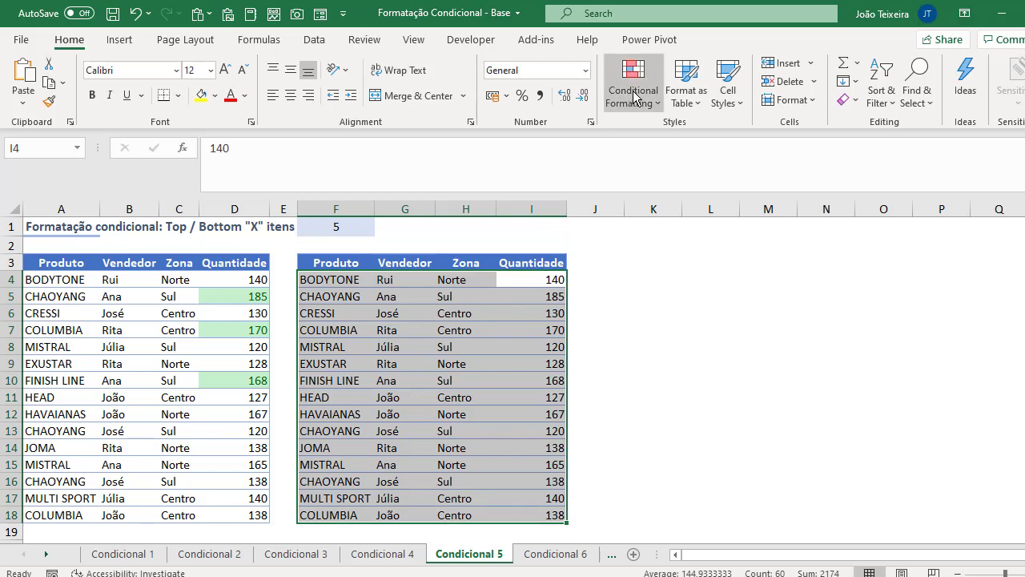
pyautogui.click(632, 94)
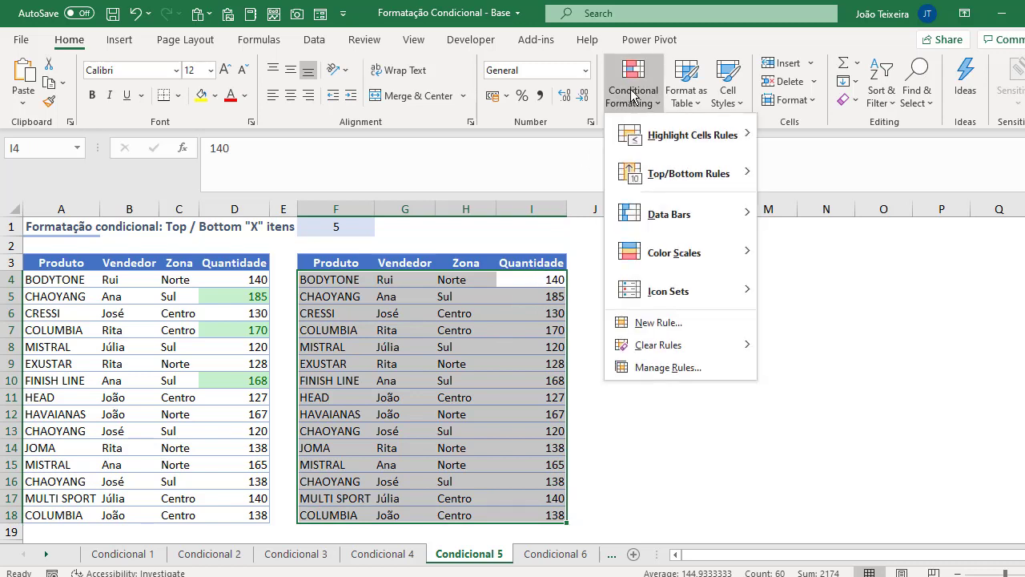
pyautogui.click(665, 323)
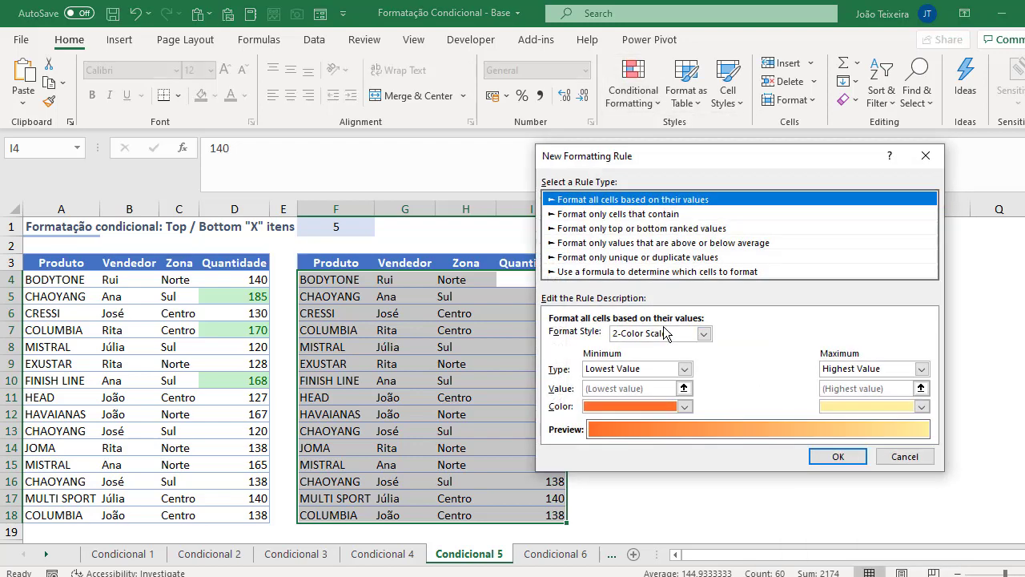
# Step: Base the rule on the formula =$I4>=LARGE($I$4:$I$18;$F$1), locking only I4's column
pyautogui.click(579, 272)
pyautogui.moveTo(631, 155)
pyautogui.mouseDown()
pyautogui.moveTo(639, 171)
pyautogui.moveTo(676, 187)
pyautogui.mouseUp()
pyautogui.click(620, 361)
pyautogui.write('=')
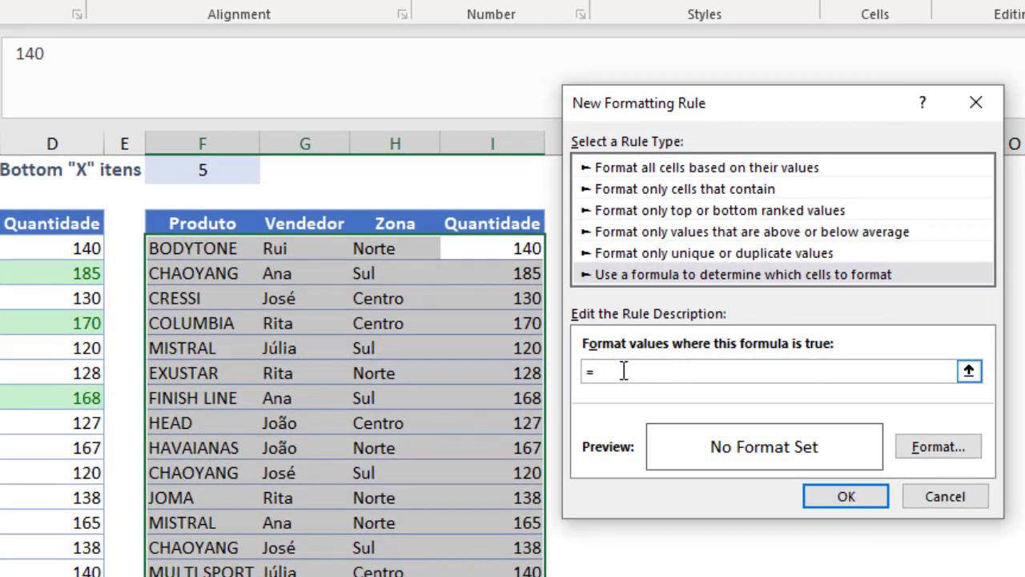
pyautogui.click(490, 249)
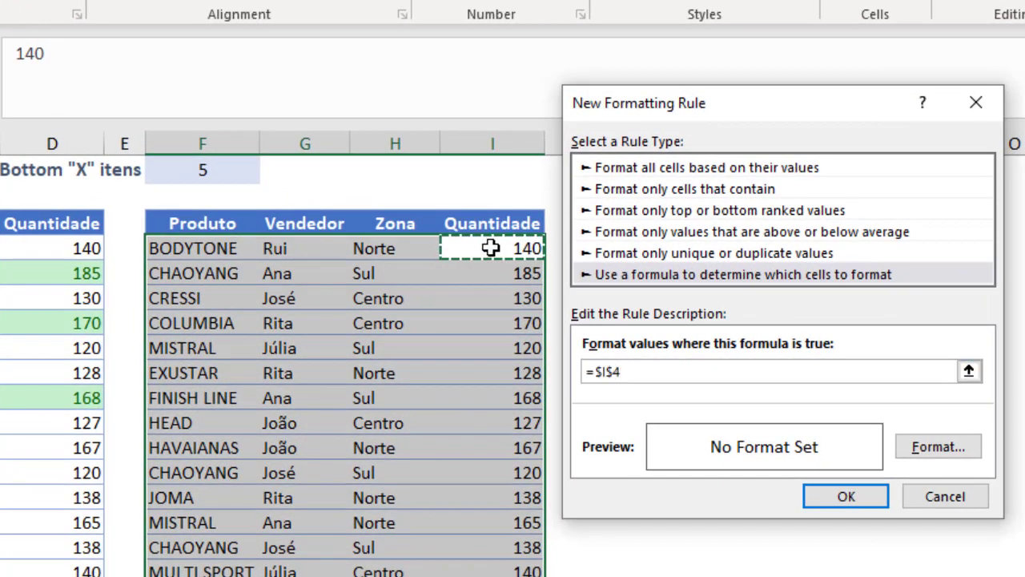
pyautogui.write('>=')
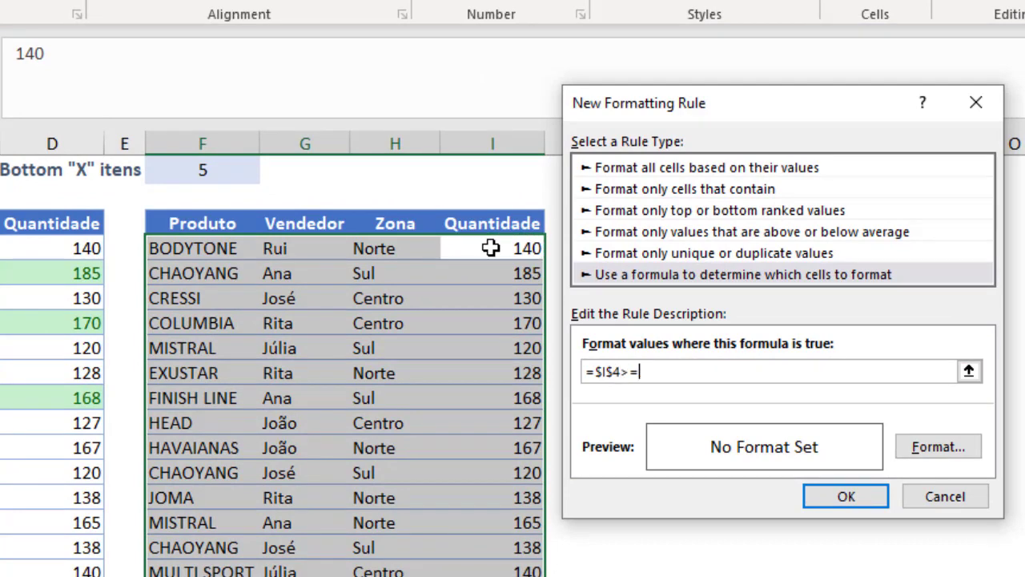
pyautogui.write('LARGE(')
pyautogui.moveTo(491, 248); pyautogui.dragTo(505, 573)
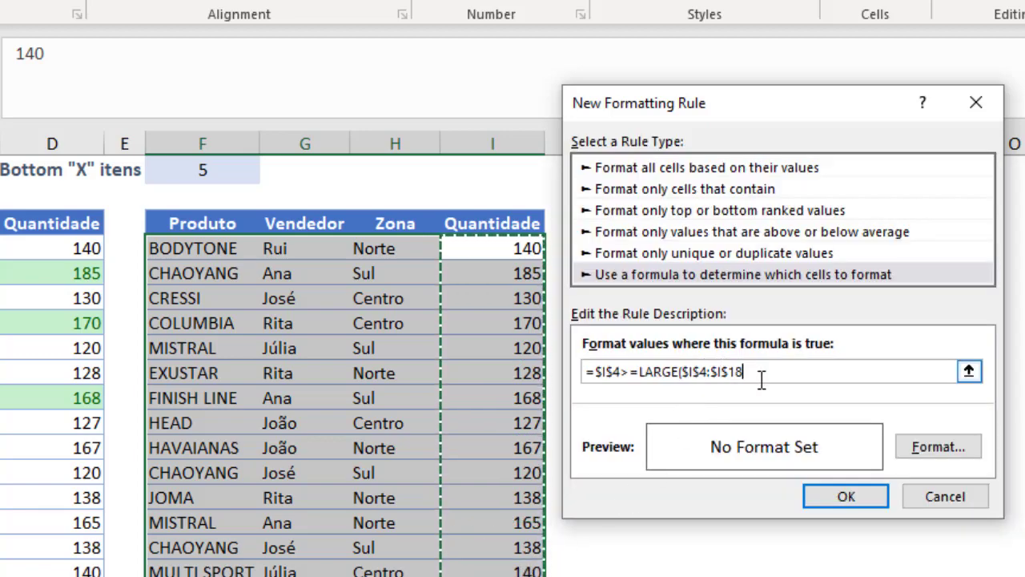
pyautogui.write(';')
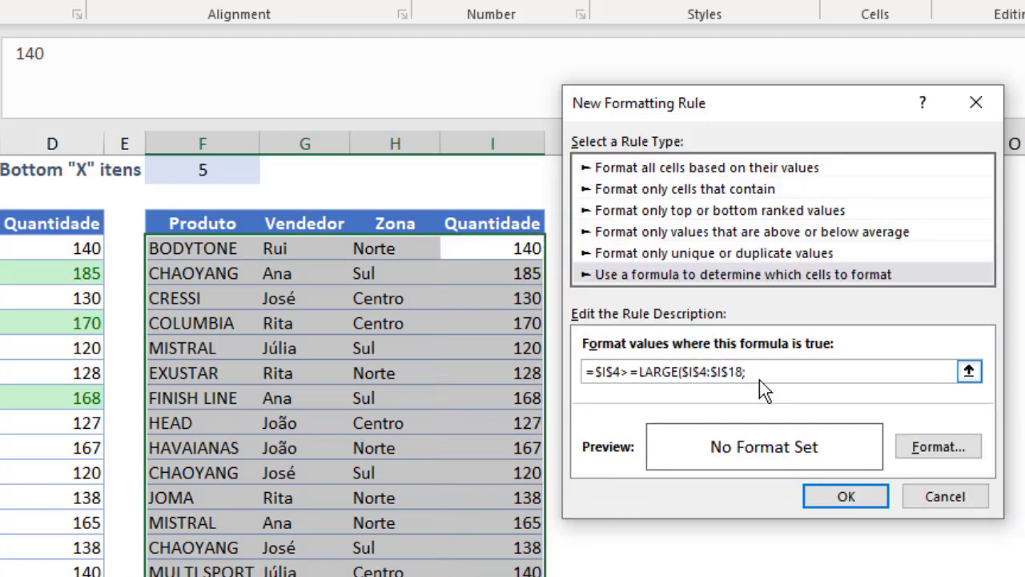
pyautogui.click(202, 166)
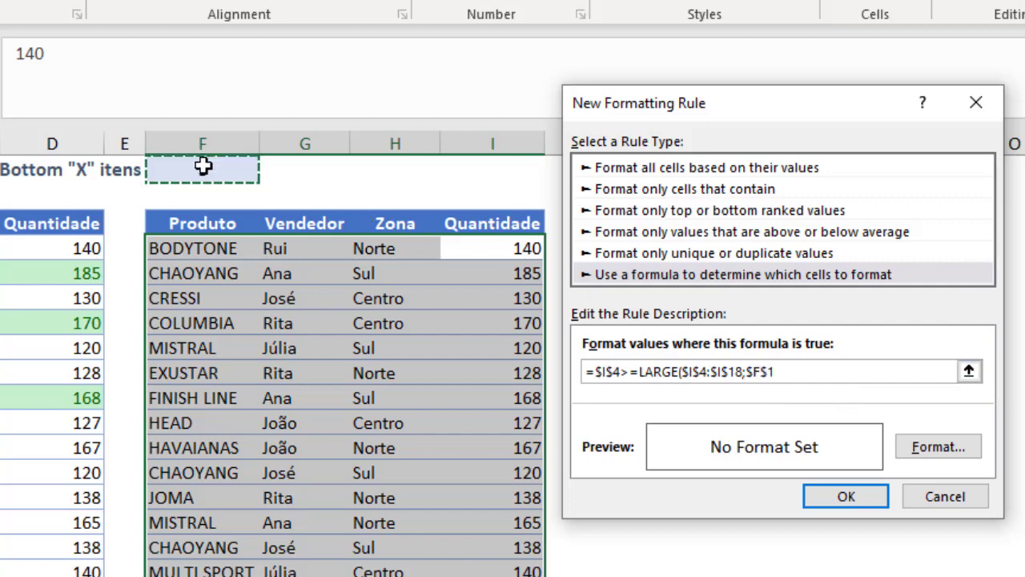
pyautogui.write(')')
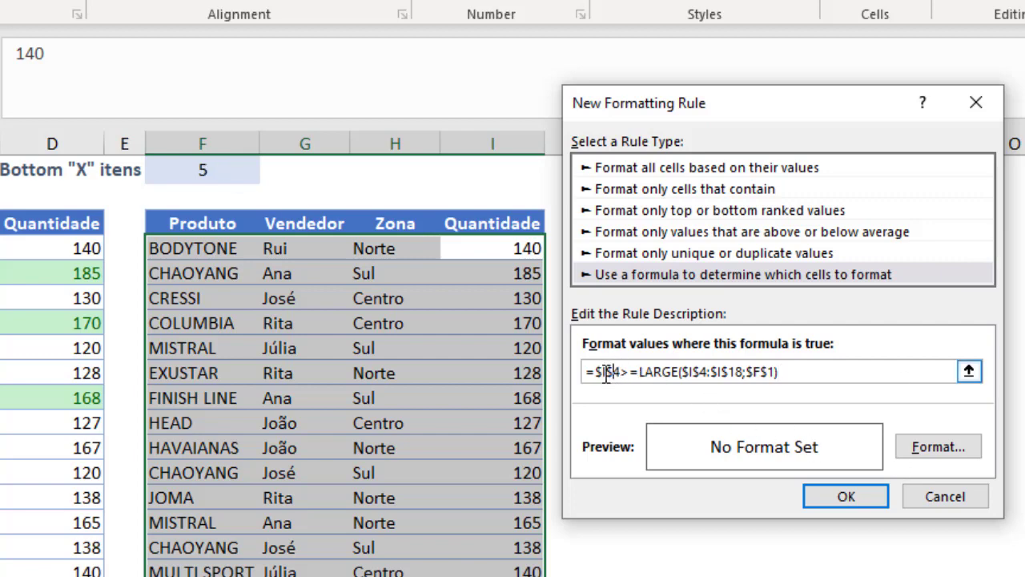
pyautogui.click(605, 374)
pyautogui.press('F4')
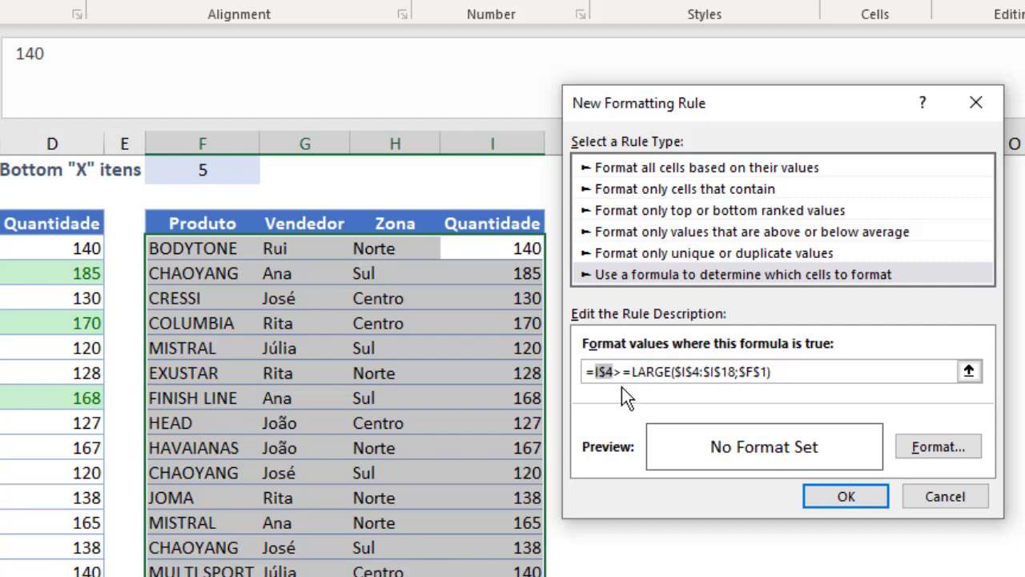
pyautogui.press('F4')
# Step: Give the formula rule a light green fill and dark green font, and apply it
pyautogui.click(595, 371)
pyautogui.doubleClick(605, 370)
pyautogui.click(613, 371)
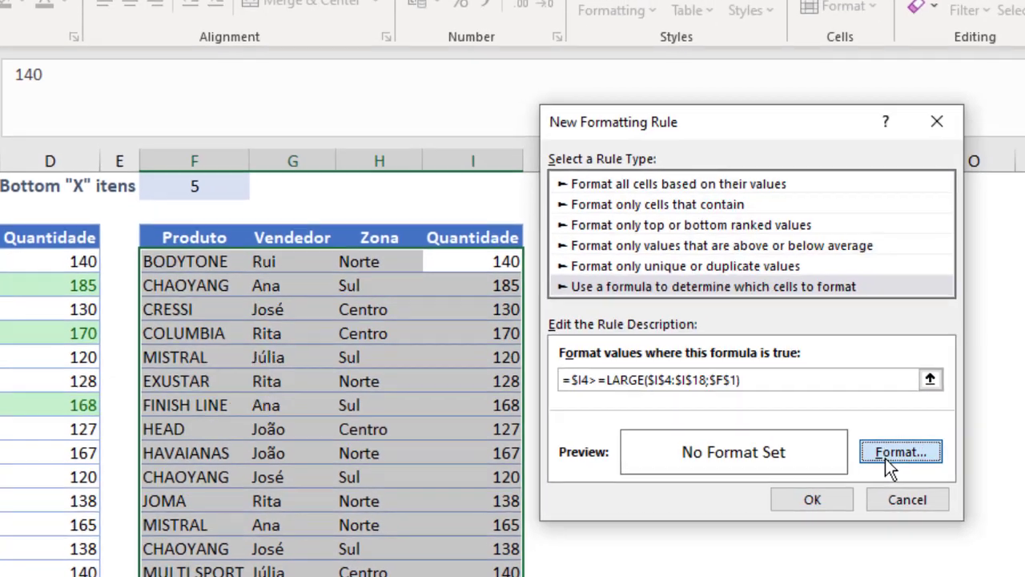
pyautogui.click(923, 453)
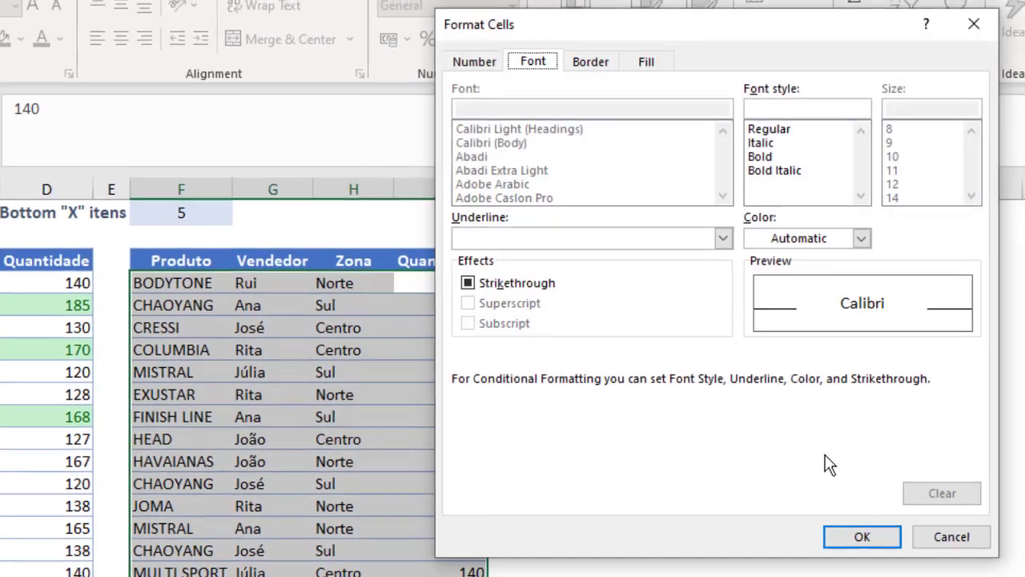
pyautogui.click(647, 62)
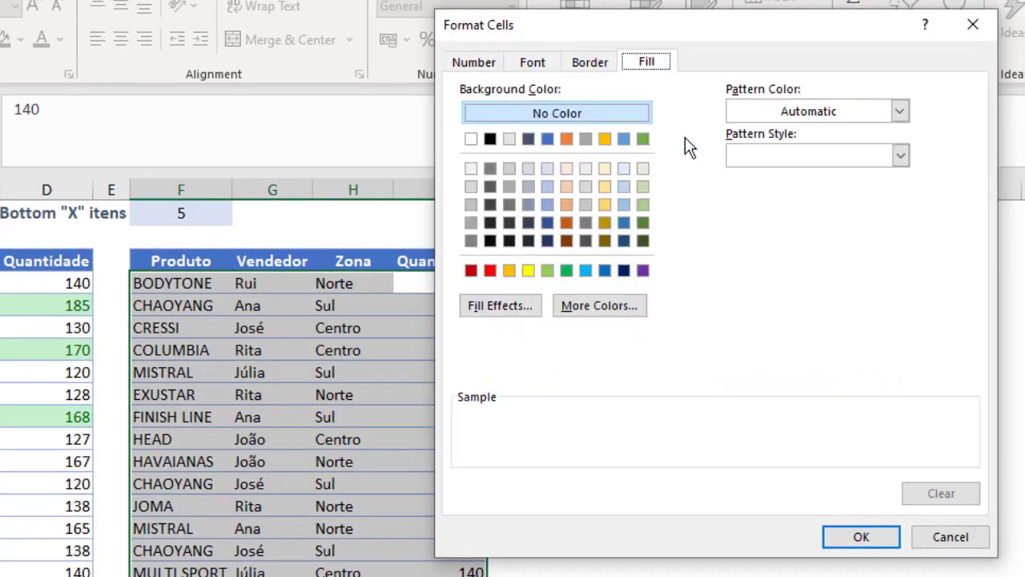
pyautogui.click(642, 202)
pyautogui.click(532, 64)
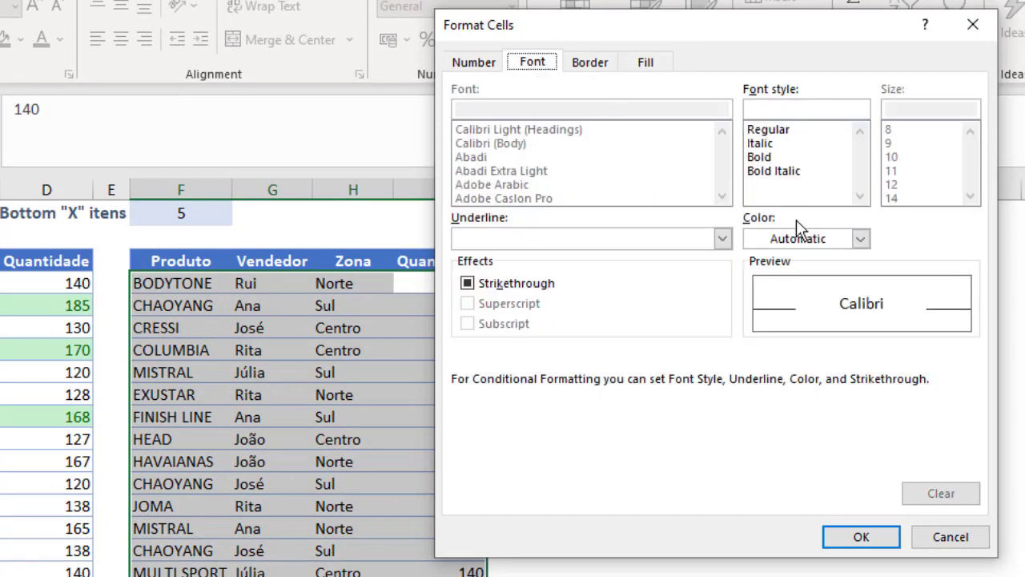
pyautogui.click(860, 240)
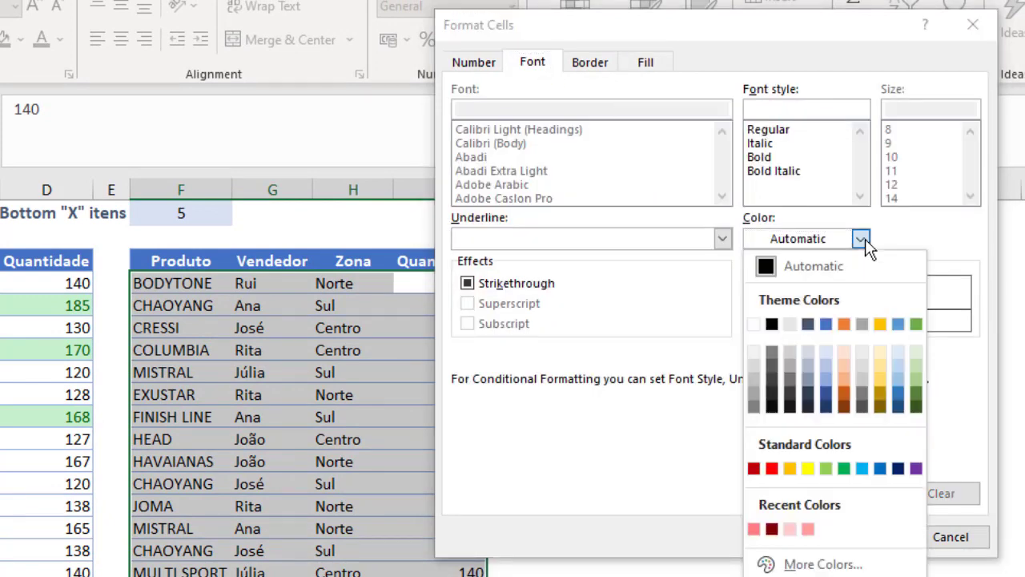
pyautogui.click(918, 407)
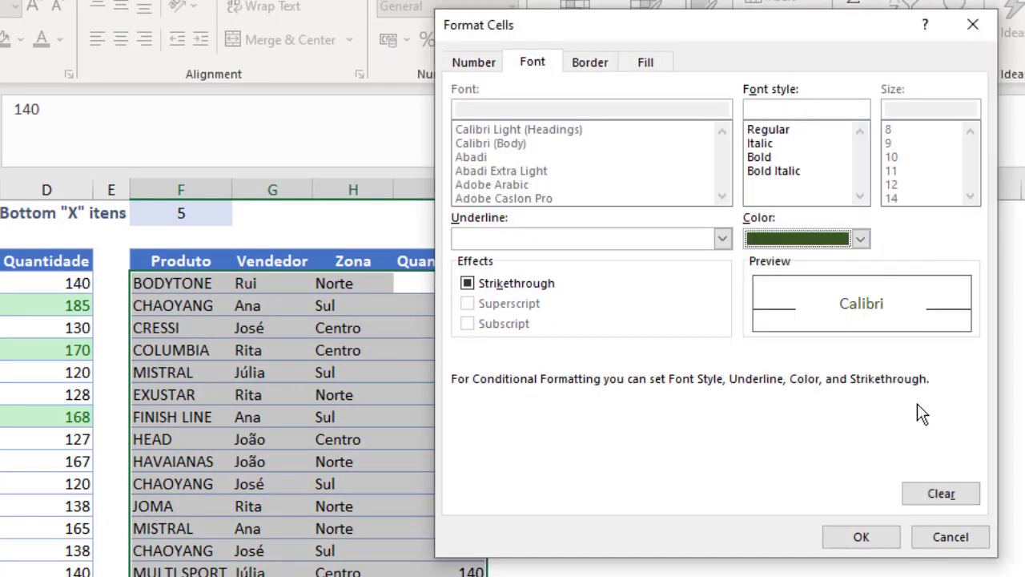
pyautogui.click(865, 540)
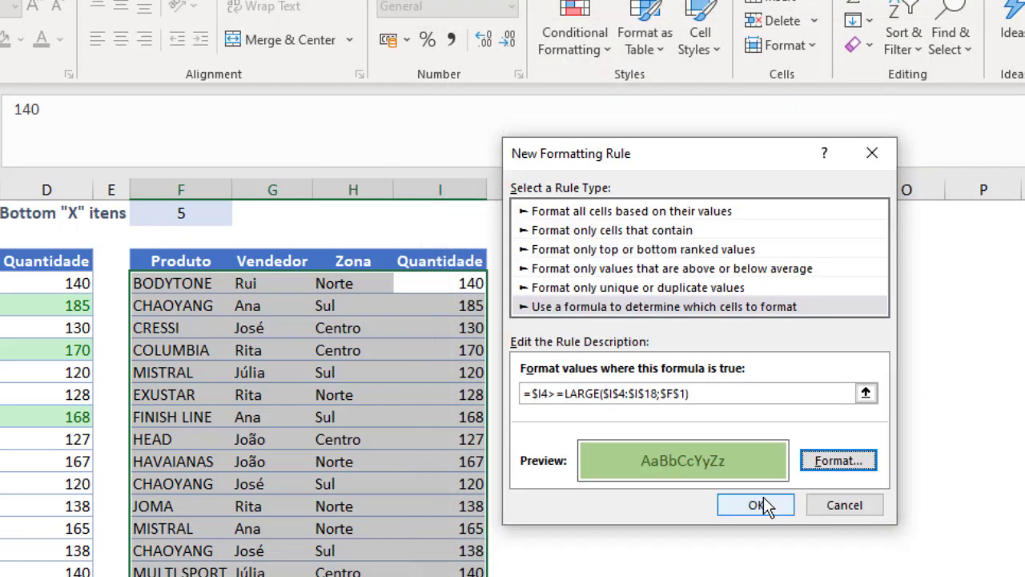
pyautogui.click(767, 506)
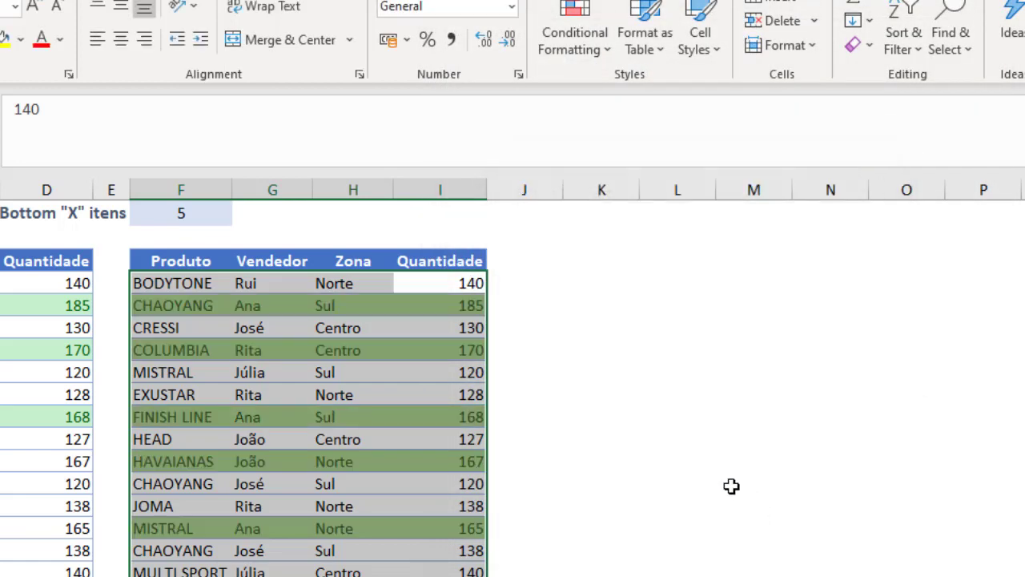
# Step: Enter 3 in cell F1 so only the top three quantities stay highlighted
pyautogui.click(188, 212)
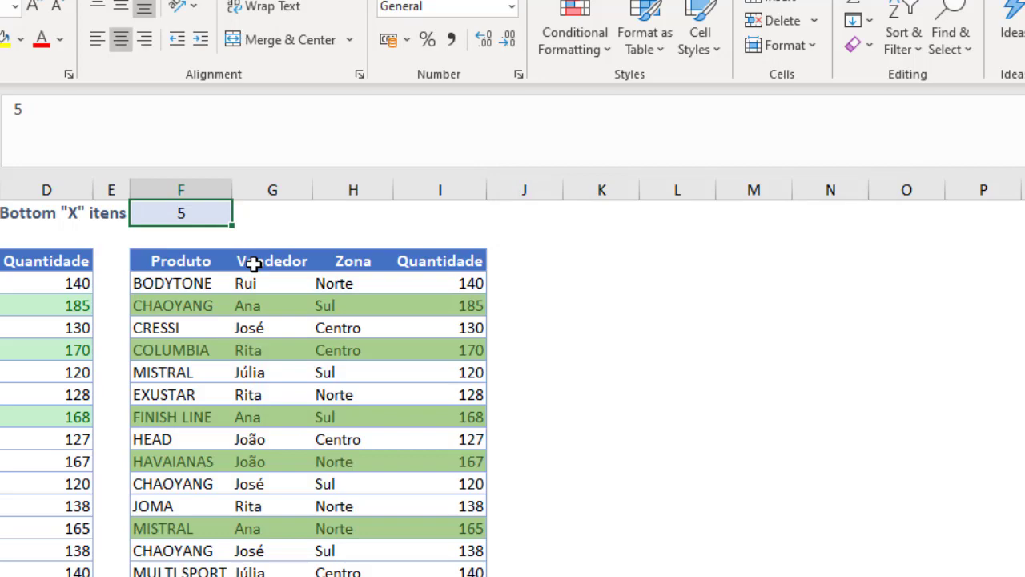
pyautogui.write('3')
pyautogui.press('Return')
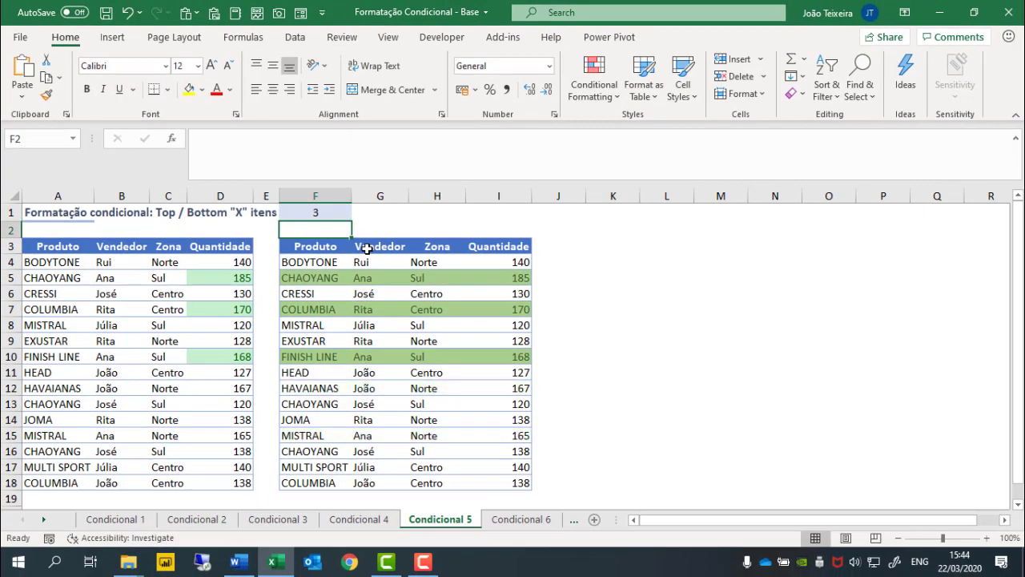
# Step: Select the CHAOYANG, COLUMBIA and FINISH LINE rows to point out the highlighted results
pyautogui.moveTo(300, 278); pyautogui.dragTo(508, 280)
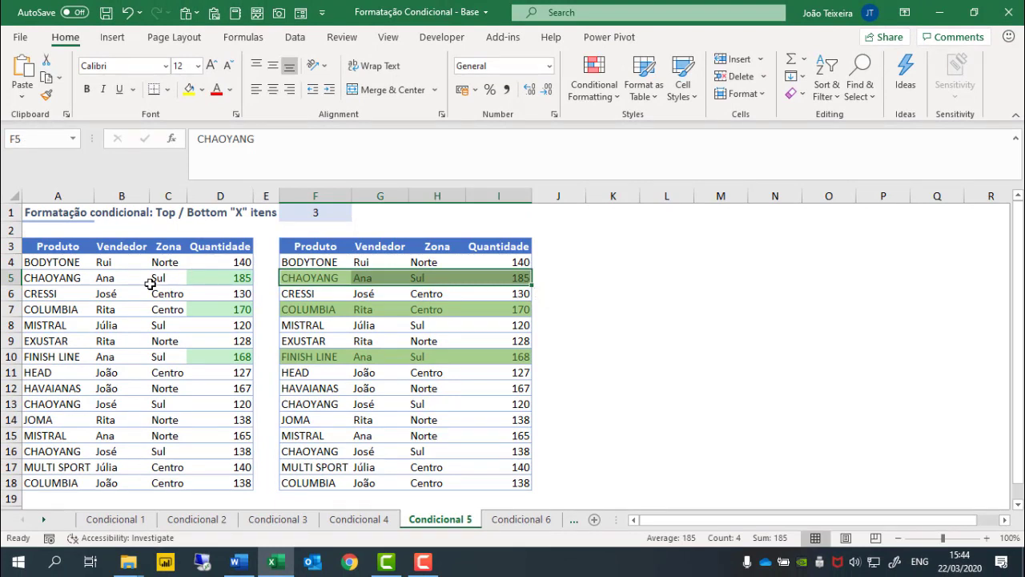
pyautogui.moveTo(292, 310); pyautogui.dragTo(497, 308)
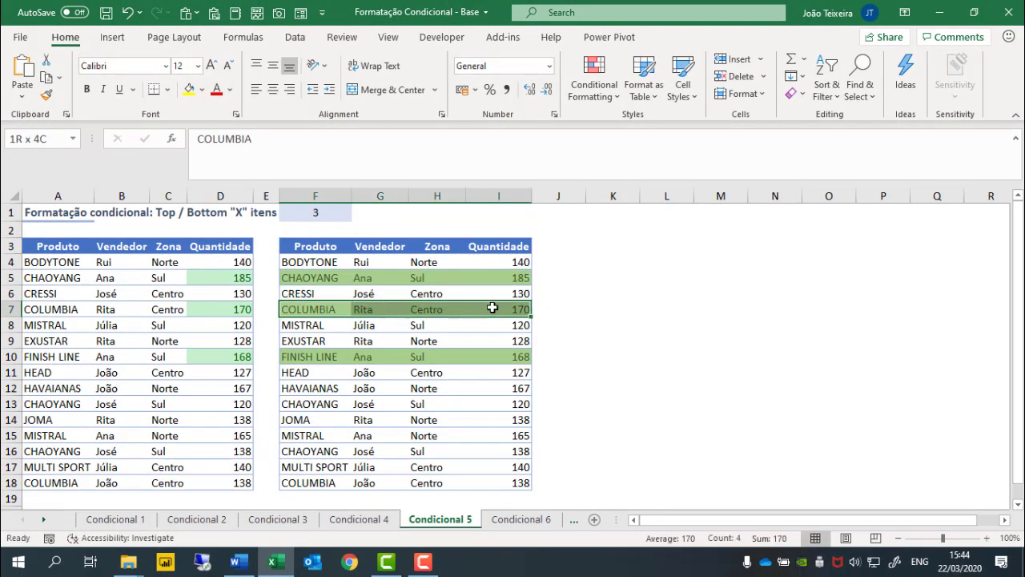
pyautogui.moveTo(332, 356); pyautogui.dragTo(480, 354)
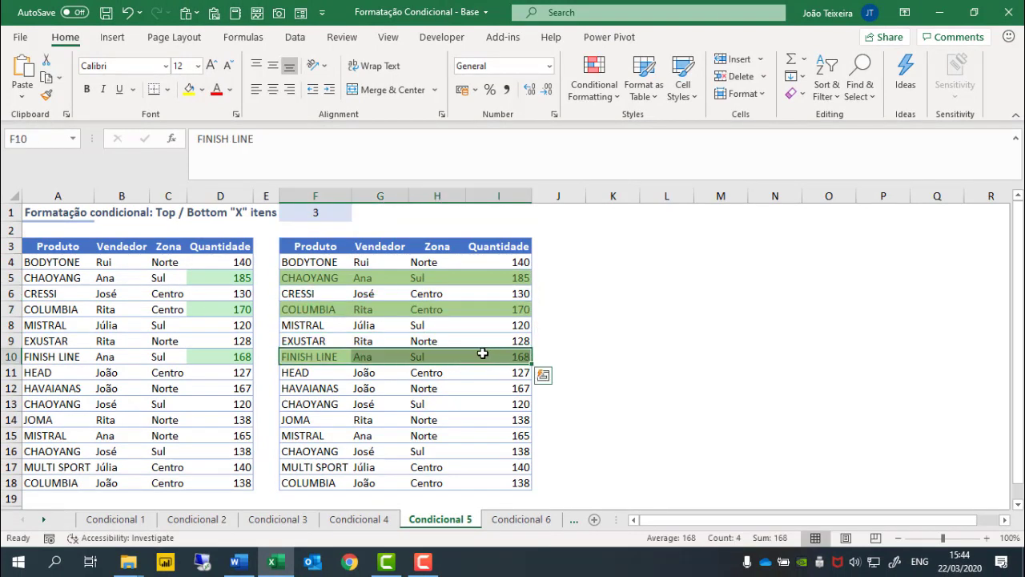